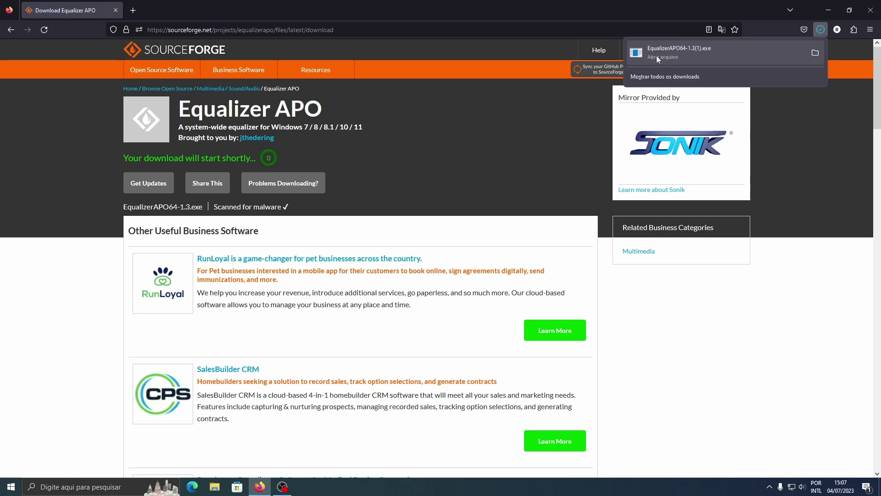
# Step: Go to the SourceForge page of Peace Equalizer, interface Equalizer APO, and download its setup file
pyautogui.hotkey('alt', 'Left')
pyautogui.click(164, 161)
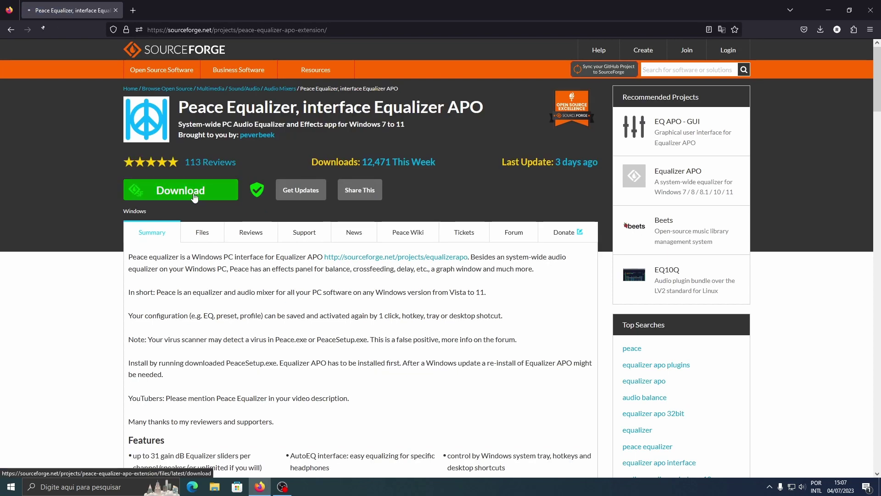
pyautogui.click(194, 193)
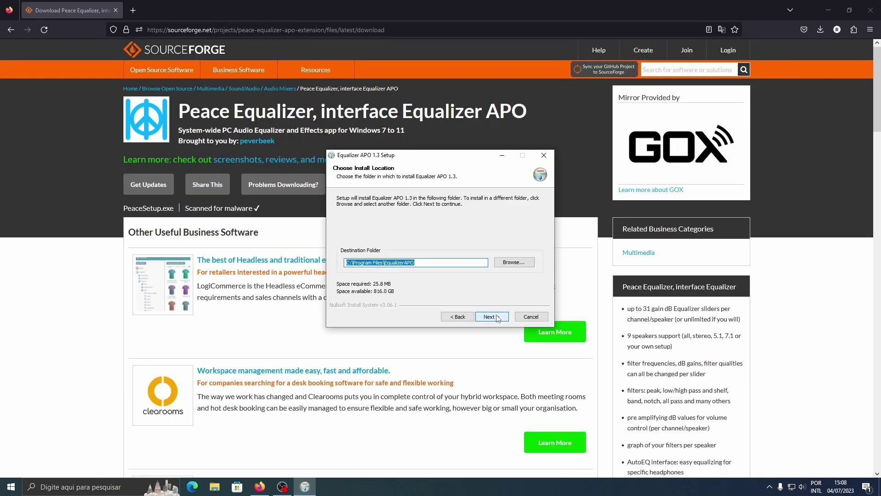
# Step: Install Equalizer APO 1.3 in the default folder and enable the APO for the HIFI AUDIO headphones playback device
pyautogui.click(498, 318)
pyautogui.click(490, 319)
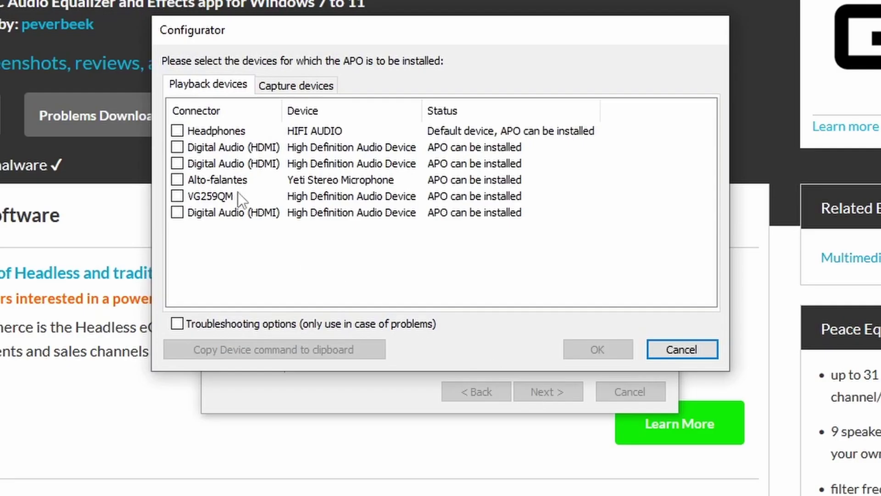
pyautogui.click(178, 131)
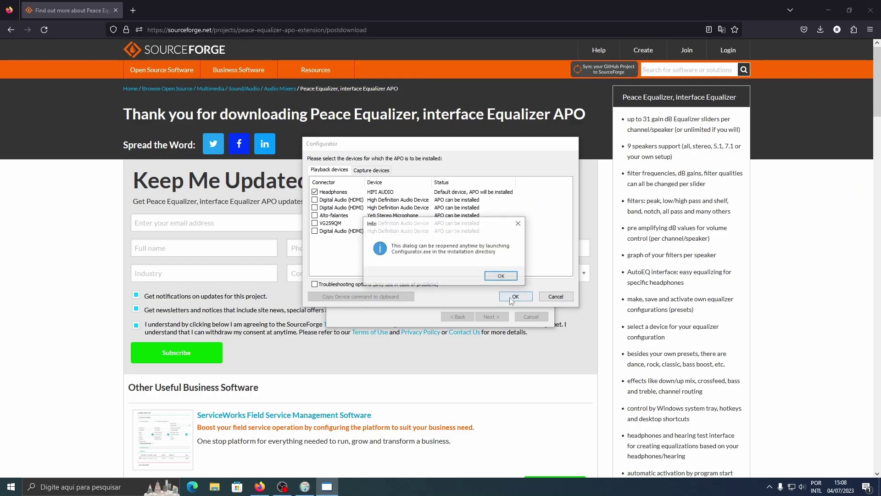
pyautogui.click(583, 346)
pyautogui.click(500, 277)
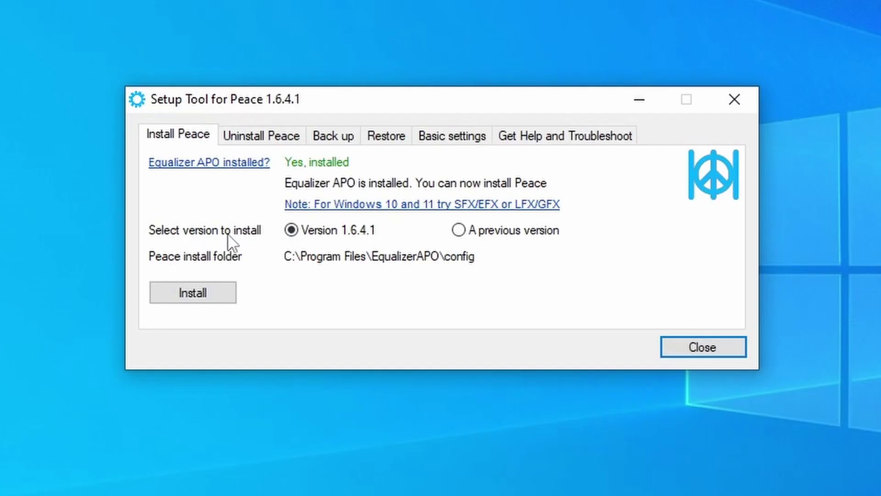
# Step: Review the Peace setup tool's uninstall, backup, restore, basic settings and troubleshooting options
pyautogui.click(280, 139)
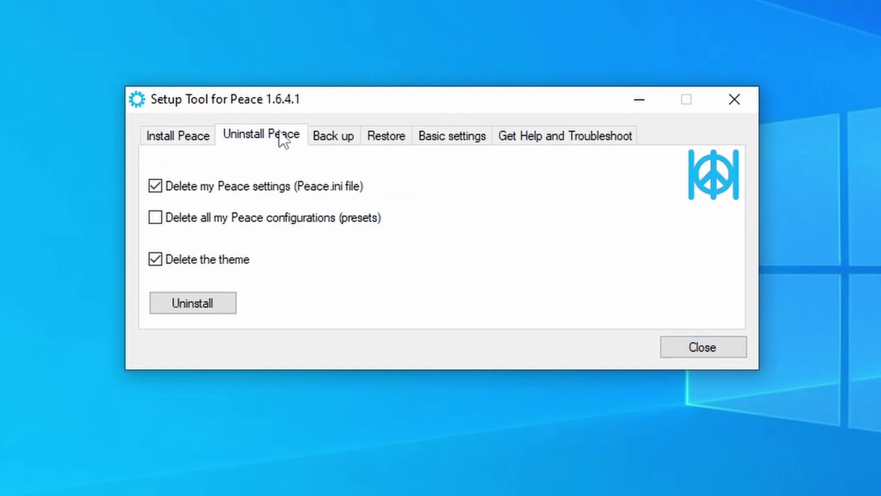
pyautogui.click(326, 138)
pyautogui.click(385, 139)
pyautogui.click(448, 137)
pyautogui.click(544, 140)
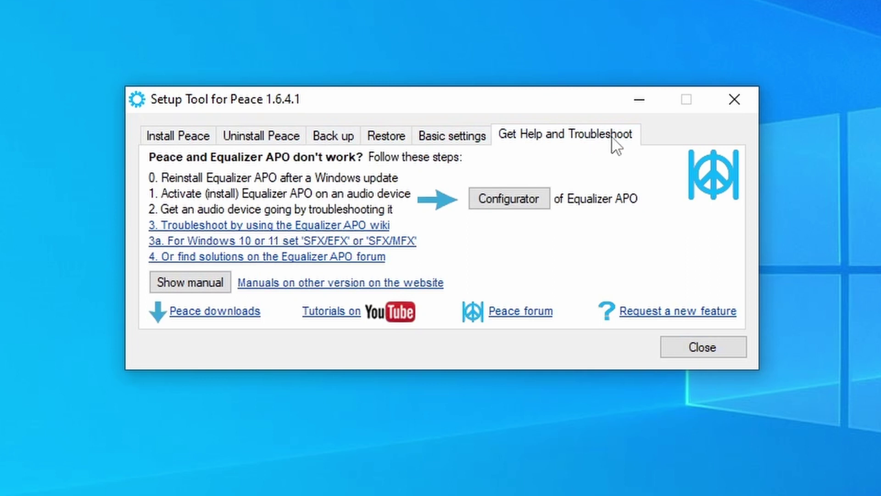
pyautogui.click(451, 142)
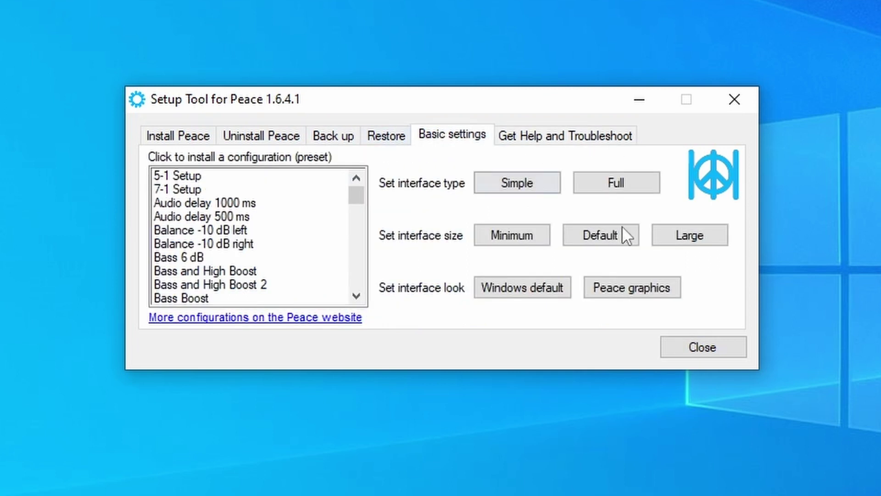
# Step: Install Peace version 1.6.4.1 and choose the full interface (Interface completa)
pyautogui.click(184, 133)
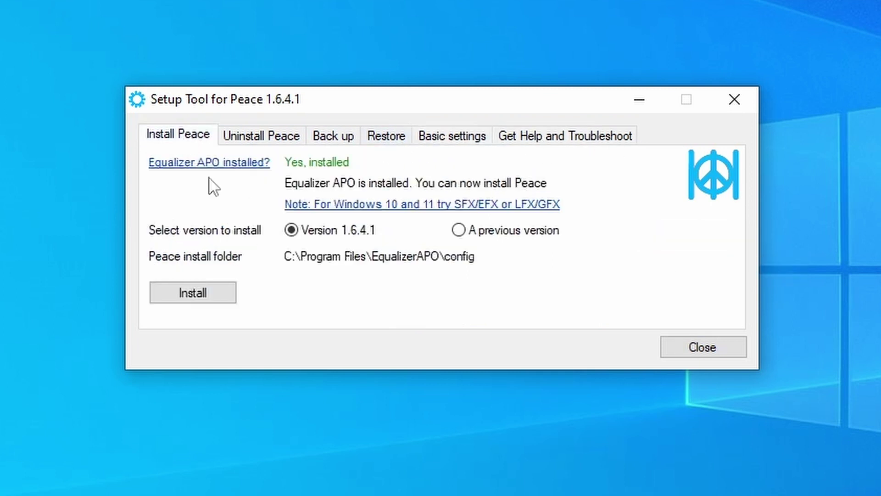
pyautogui.click(207, 287)
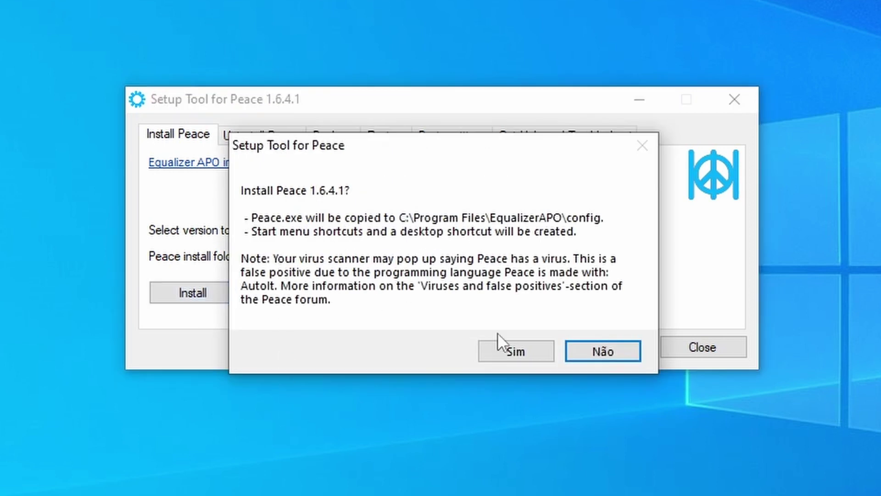
pyautogui.click(529, 354)
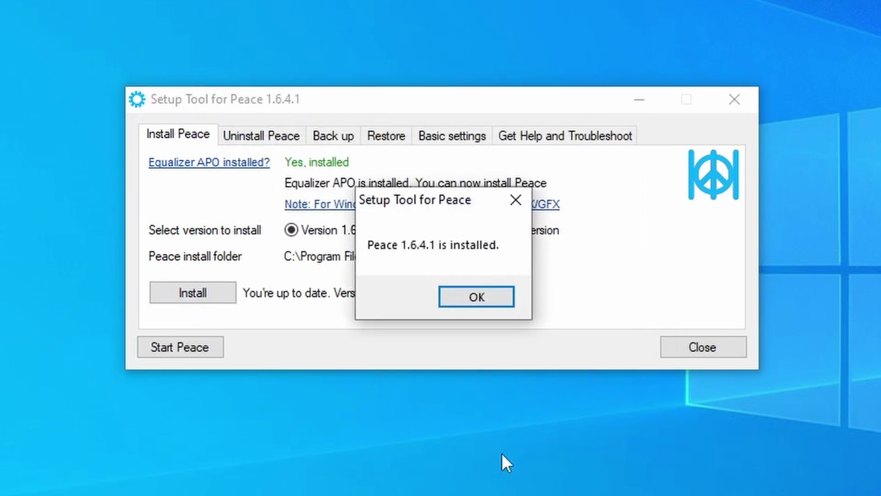
pyautogui.click(476, 297)
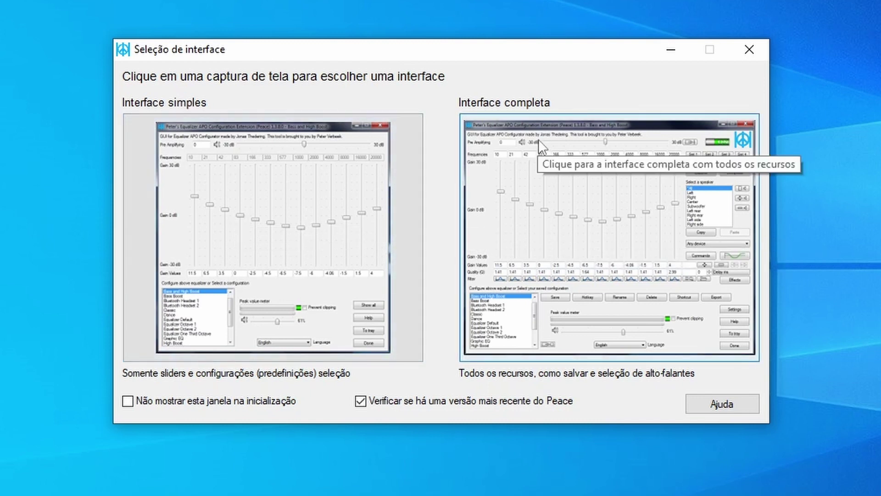
pyautogui.click(555, 284)
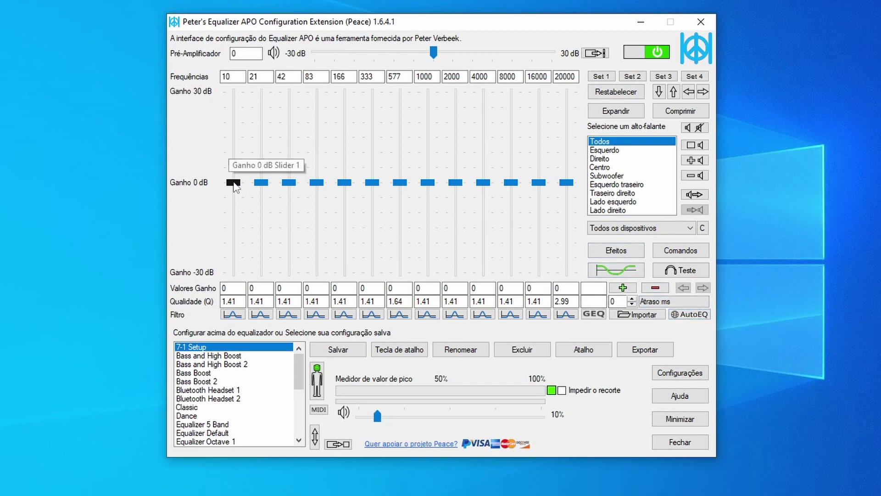
# Step: Open the AutoEQ headphone database and examine the filters for 1Custom SA02 and the rtings and oratory1990 entries of 1MORE Quad Driver
pyautogui.click(679, 314)
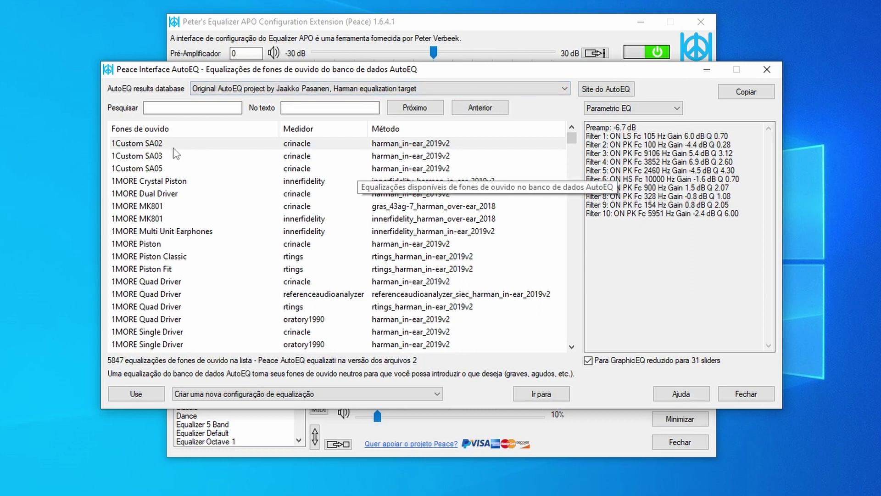
pyautogui.click(303, 145)
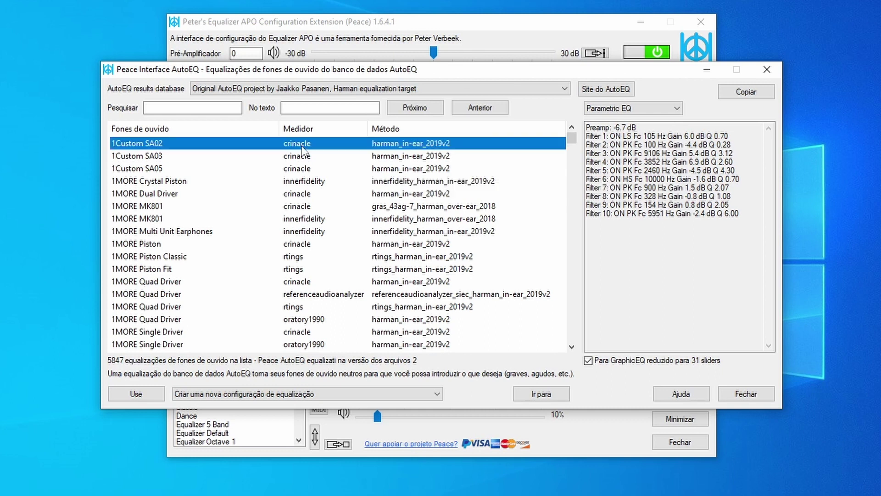
pyautogui.click(293, 307)
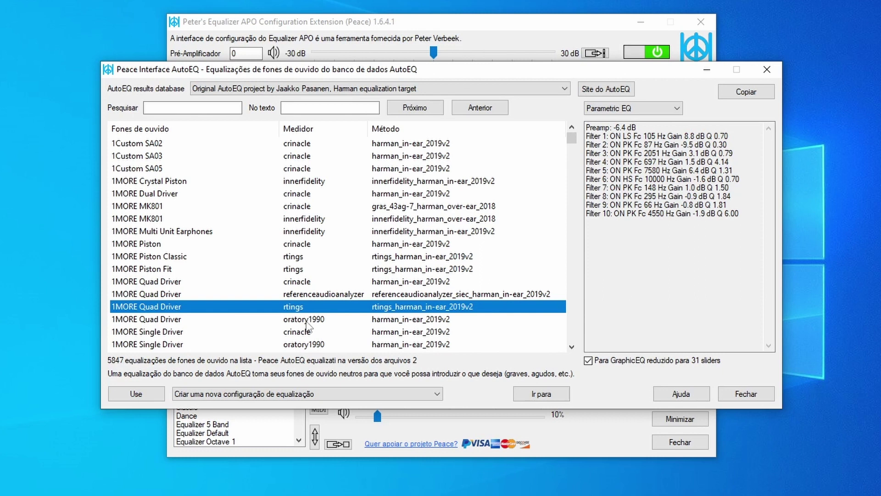
pyautogui.click(299, 322)
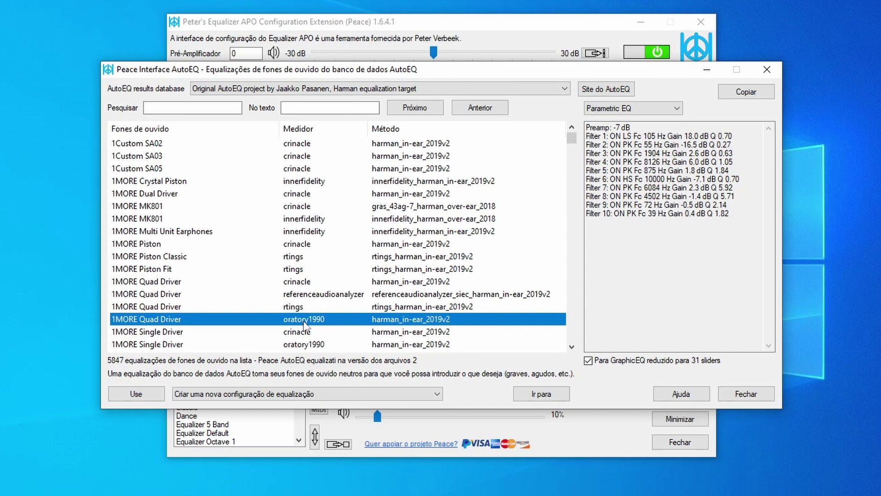
pyautogui.scroll(-8, 317, 319)
pyautogui.scroll(8, 330, 316)
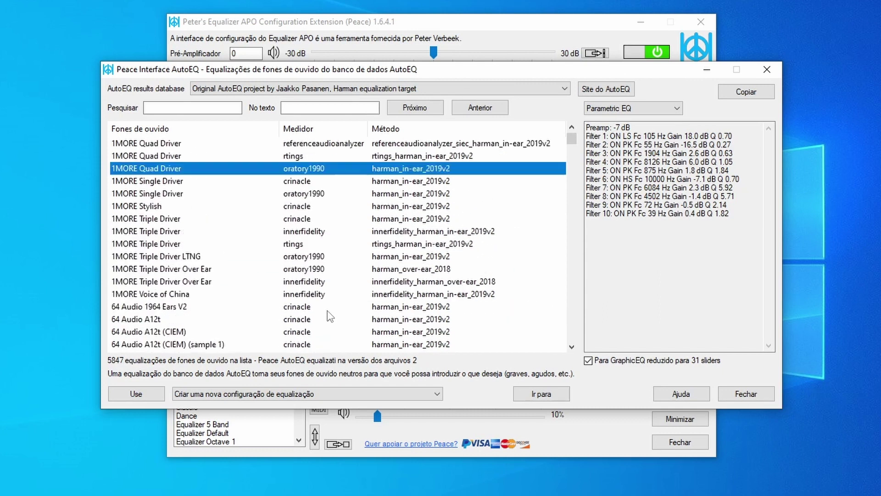
# Step: Search the AutoEQ headphone list for "philips" and browse the Philips models as far as the SHP9500
pyautogui.click(203, 108)
pyautogui.write('p')
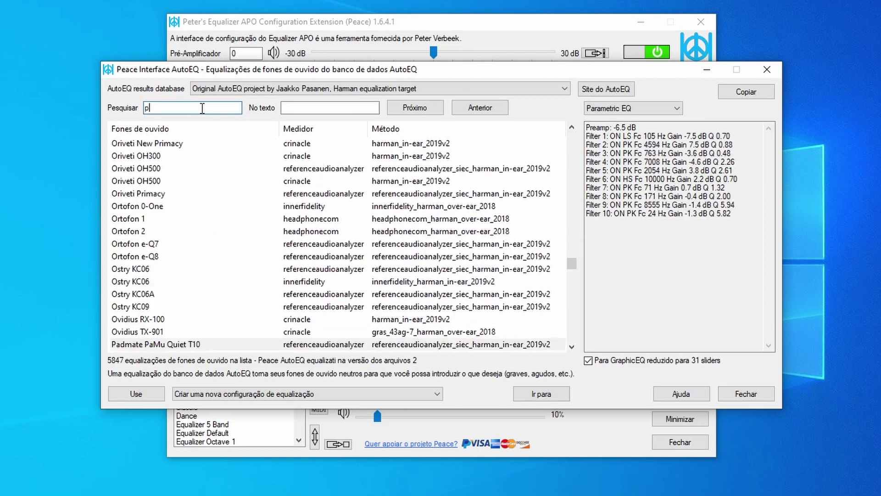
pyautogui.write('hiliops')
pyautogui.press('BackSpace')
pyautogui.press('BackSpace')
pyautogui.press('BackSpace')
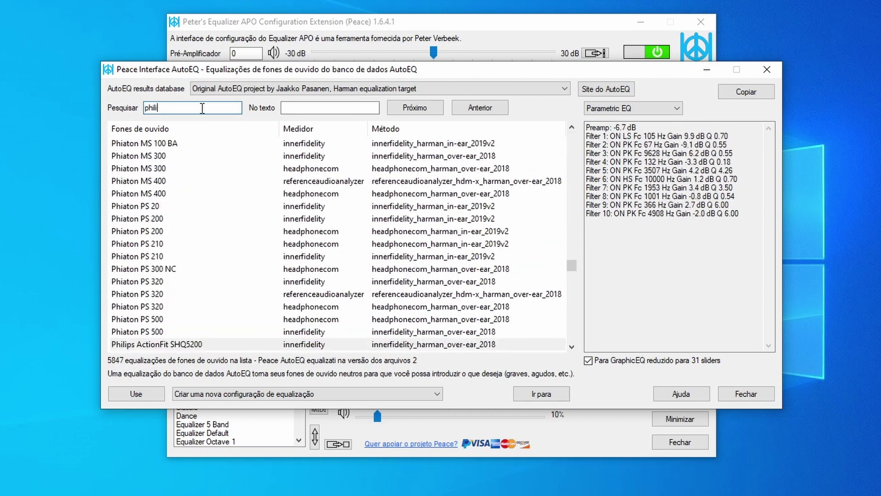
pyautogui.scroll(-5, 206, 241)
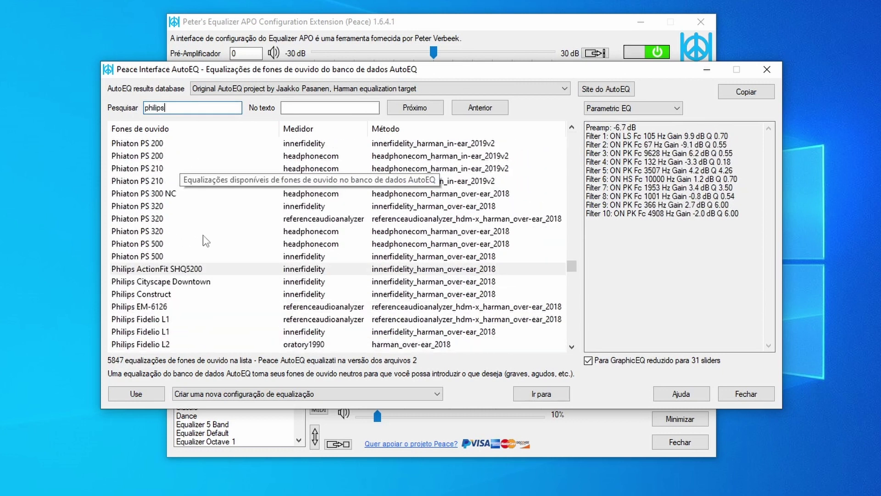
pyautogui.scroll(-8, 206, 241)
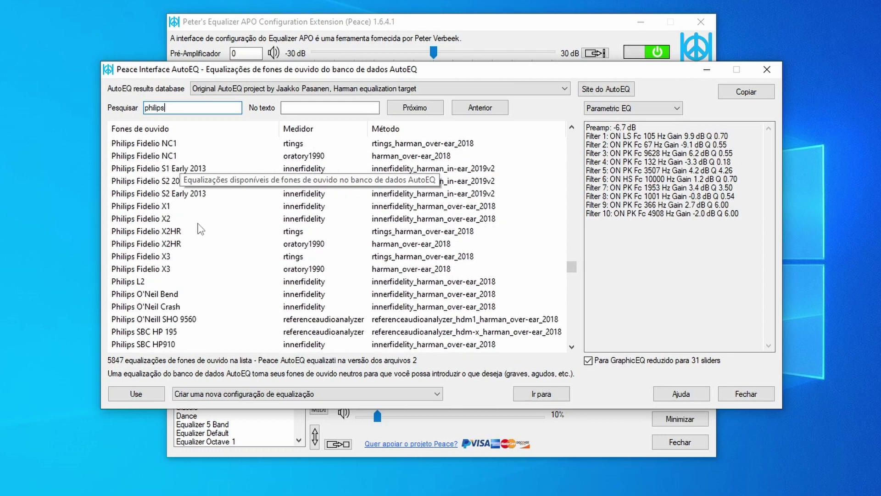
pyautogui.scroll(-3, 200, 228)
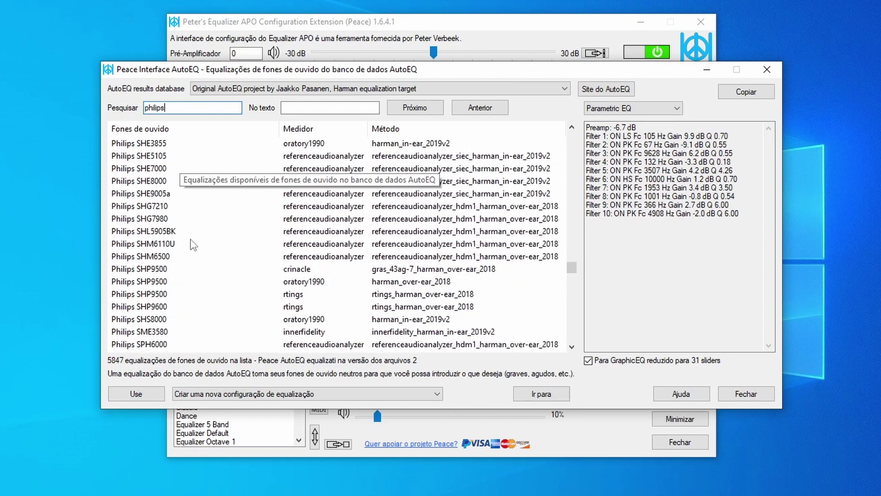
# Step: Compare the filter values of the Philips SHP9500 equalizations measured by crinacle, oratory1990 and rtings
pyautogui.click(178, 282)
pyautogui.press('Up')
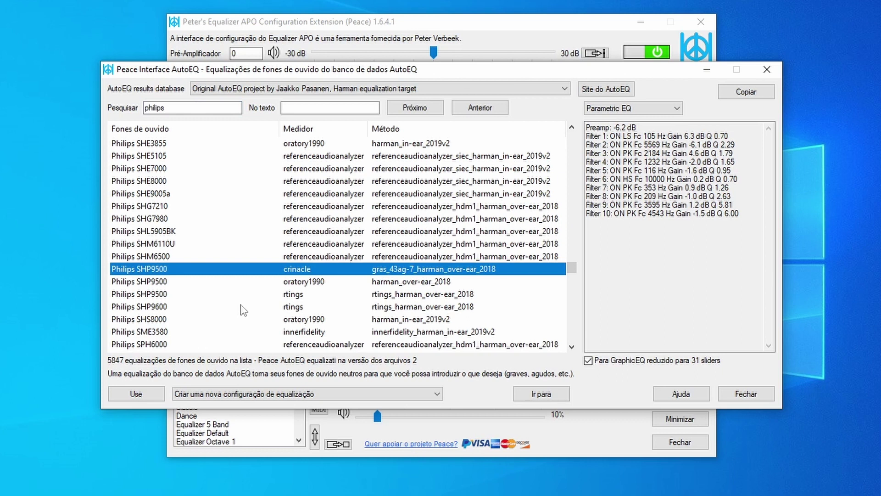
pyautogui.click(166, 283)
pyautogui.click(163, 269)
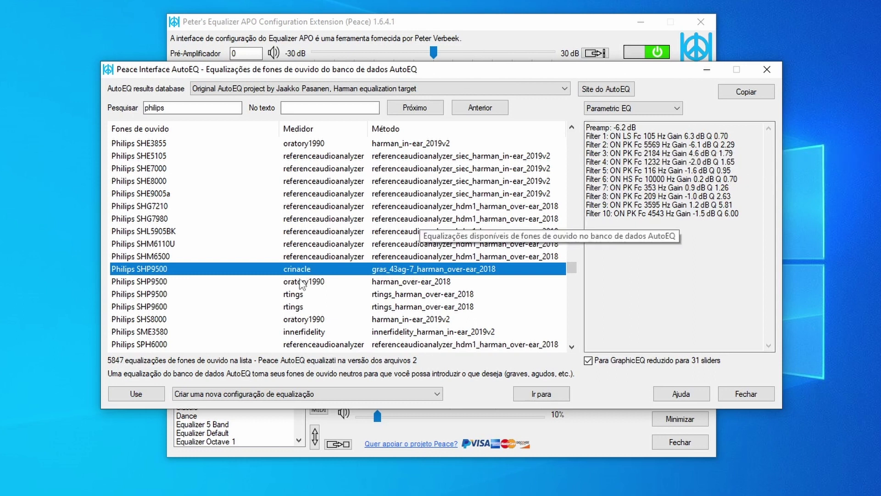
pyautogui.click(299, 296)
pyautogui.click(305, 271)
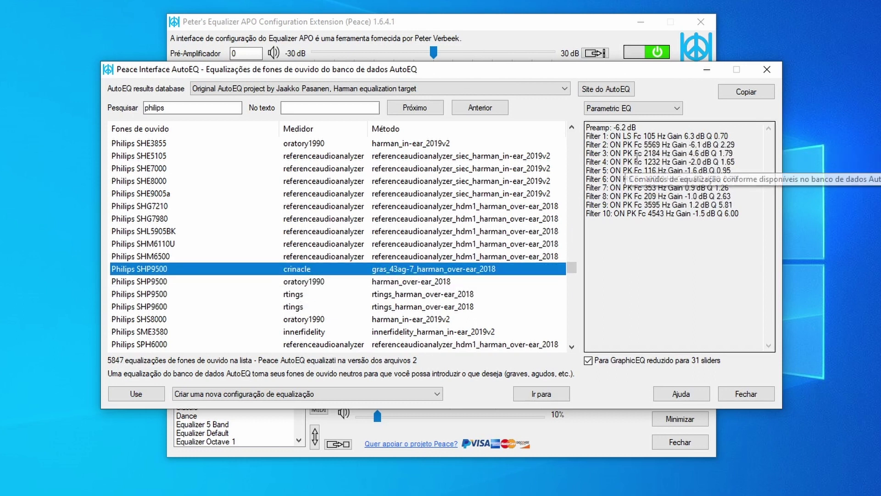
pyautogui.click(335, 284)
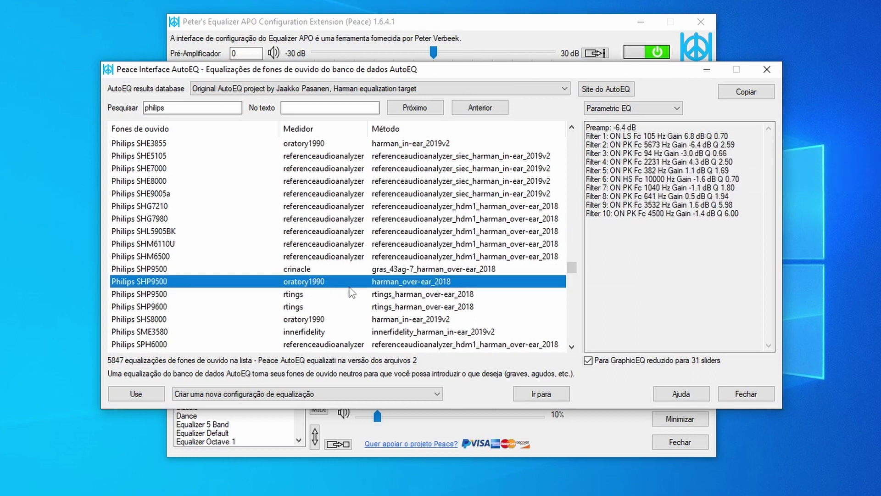
pyautogui.click(297, 295)
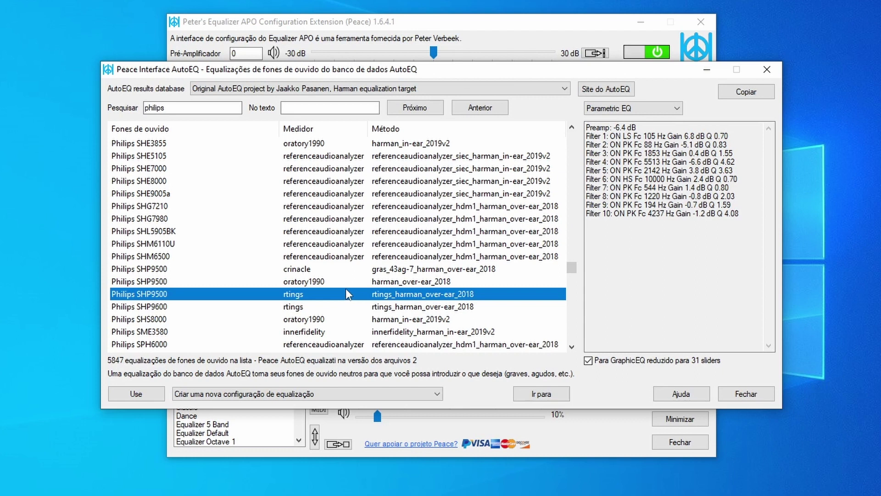
pyautogui.click(303, 271)
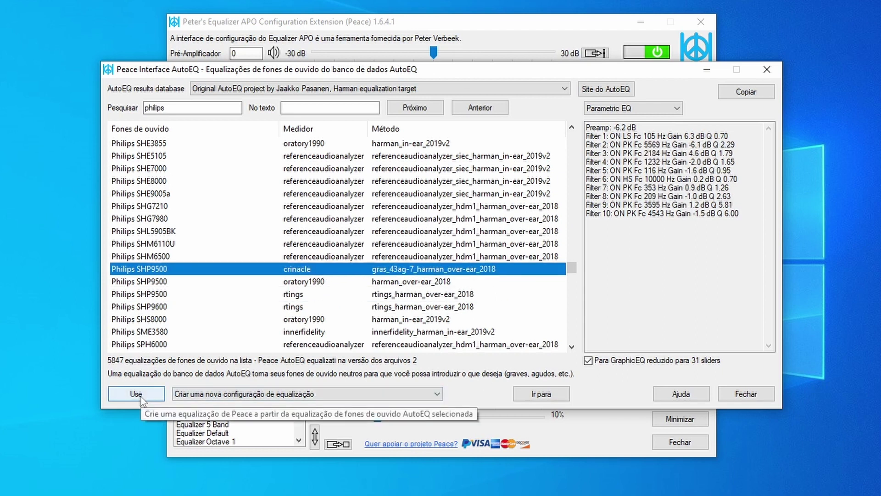
pyautogui.click(234, 282)
# Step: Browse the AutoEQ headphone list from its beginning through the brands starting with A and examine the 7Hz Salnotes Zero equalization
pyautogui.scroll(20, 236, 200)
pyautogui.scroll(19, 253, 202)
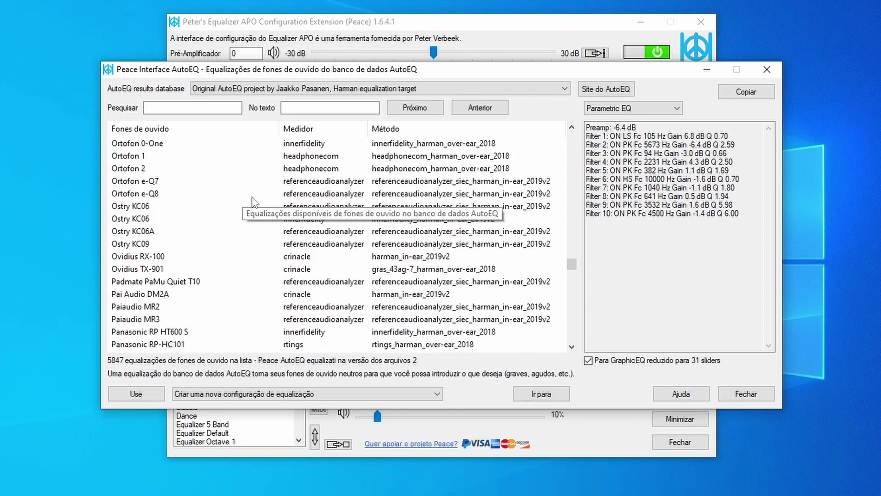
pyautogui.scroll(-5, 535, 275)
pyautogui.moveTo(571, 264); pyautogui.dragTo(579, 138)
pyautogui.scroll(-20, 216, 229)
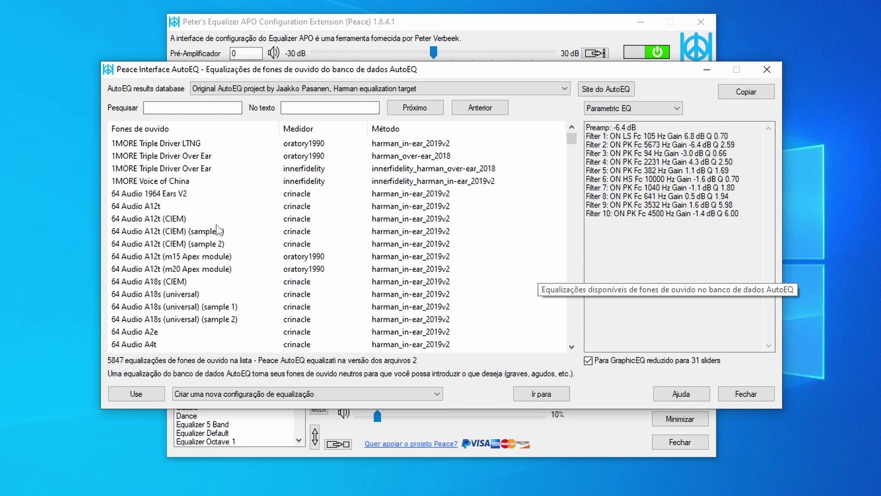
pyautogui.scroll(-9, 225, 227)
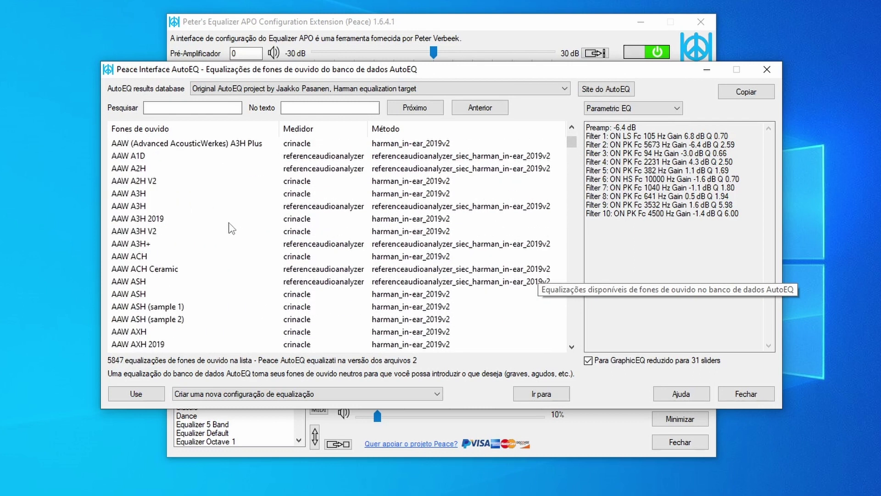
pyautogui.scroll(3, 232, 227)
pyautogui.scroll(3, 232, 228)
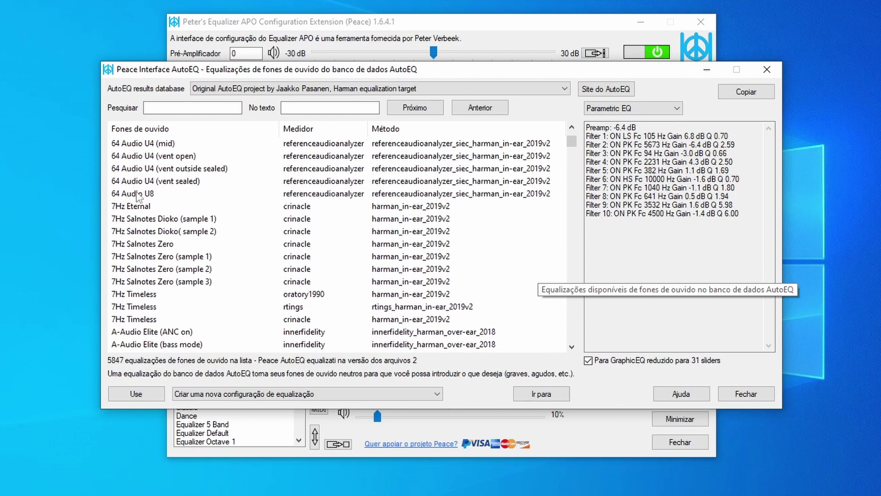
pyautogui.scroll(-4, 184, 250)
pyautogui.scroll(3, 209, 250)
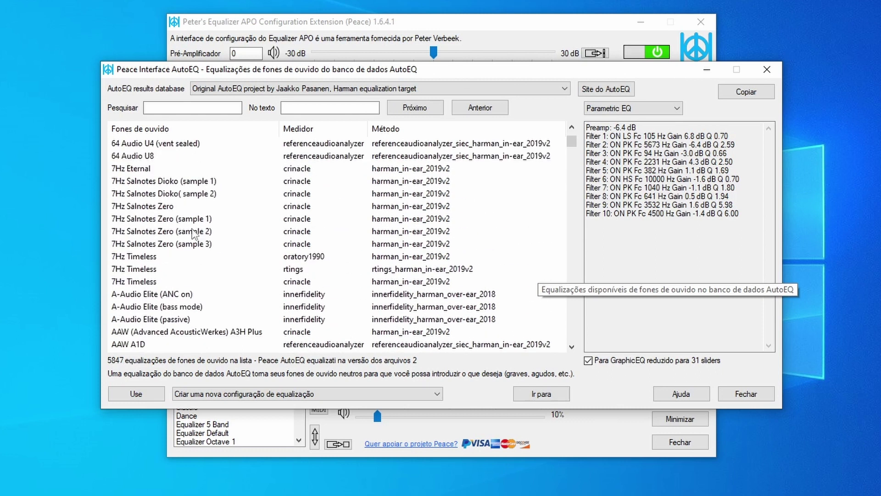
pyautogui.click(151, 210)
pyautogui.scroll(-15, 230, 239)
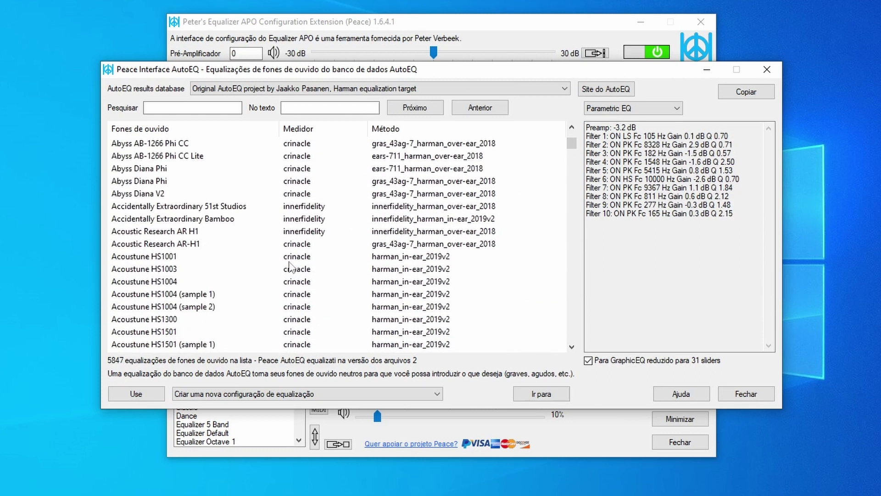
# Step: Browse the AutoEQ list through the AKG models and compare the crinacle and referenceaudioanalyzer equalizations of the AKG K72
pyautogui.scroll(-18, 213, 241)
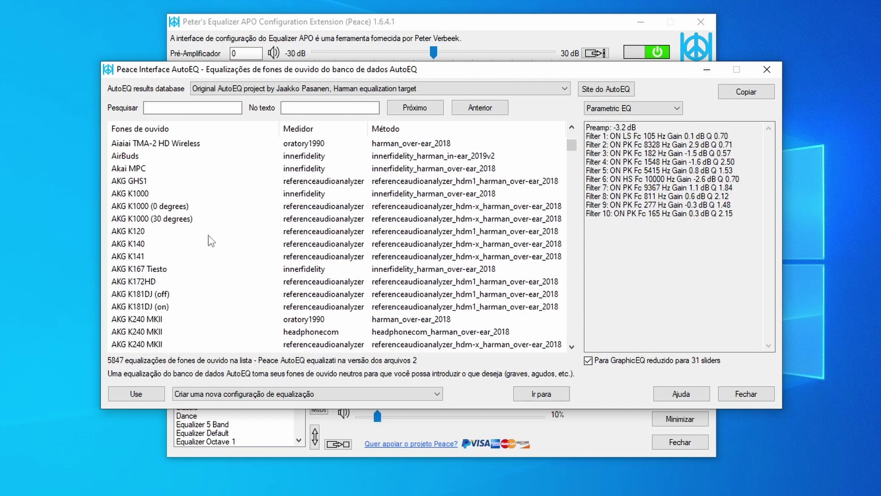
pyautogui.scroll(-7, 135, 208)
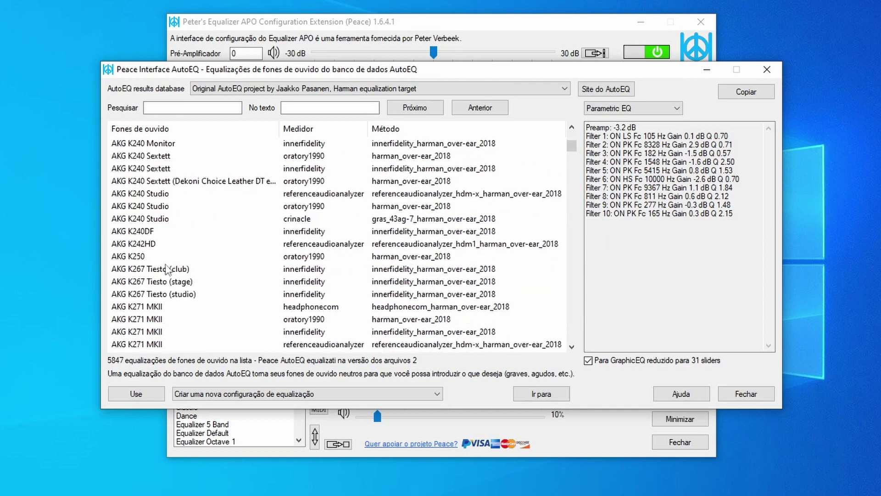
pyautogui.scroll(-2, 169, 270)
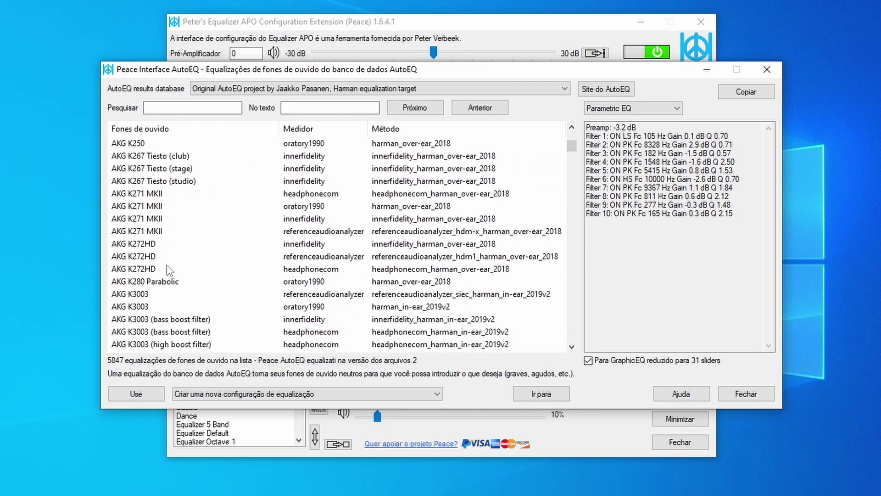
pyautogui.scroll(-9, 169, 270)
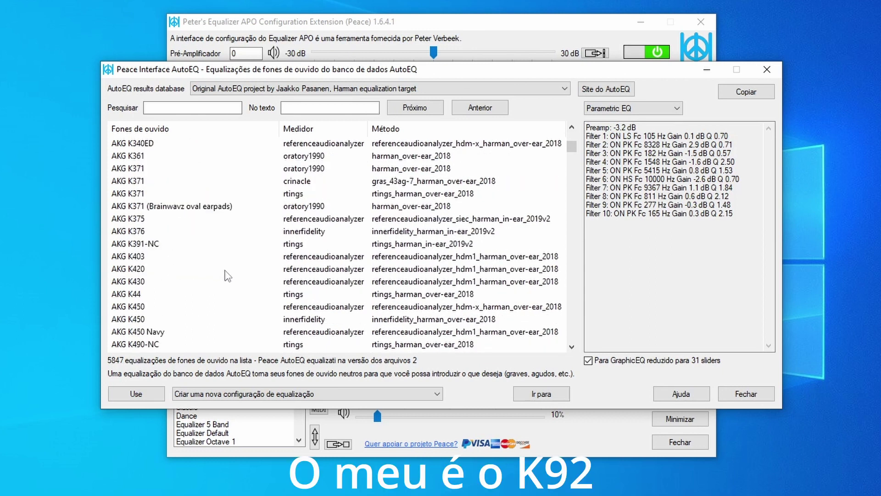
pyautogui.scroll(-5, 228, 276)
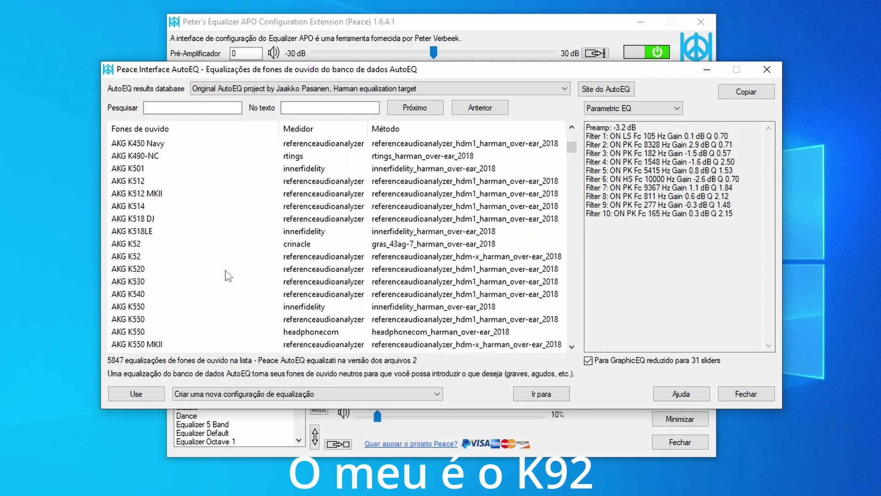
pyautogui.scroll(-8, 228, 276)
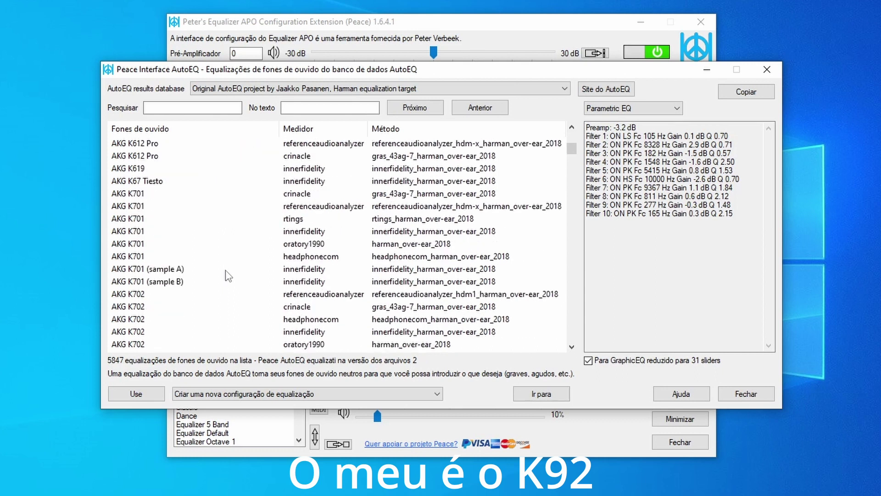
pyautogui.scroll(-8, 227, 276)
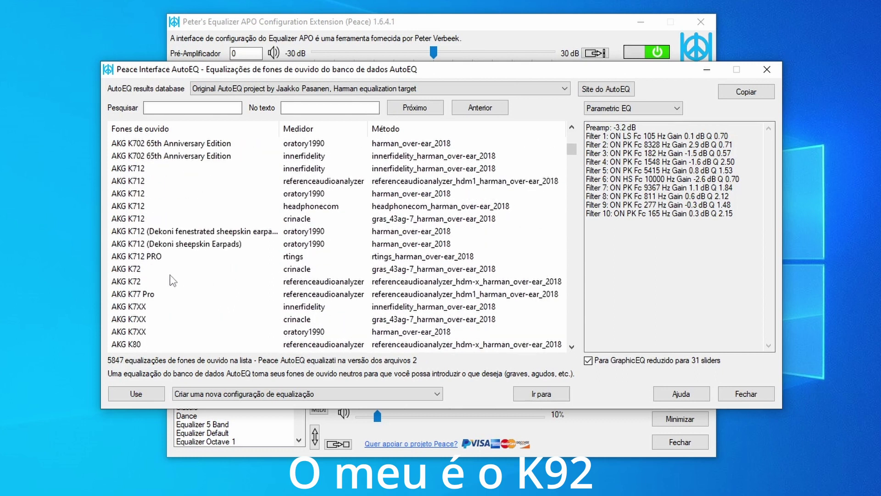
pyautogui.click(149, 273)
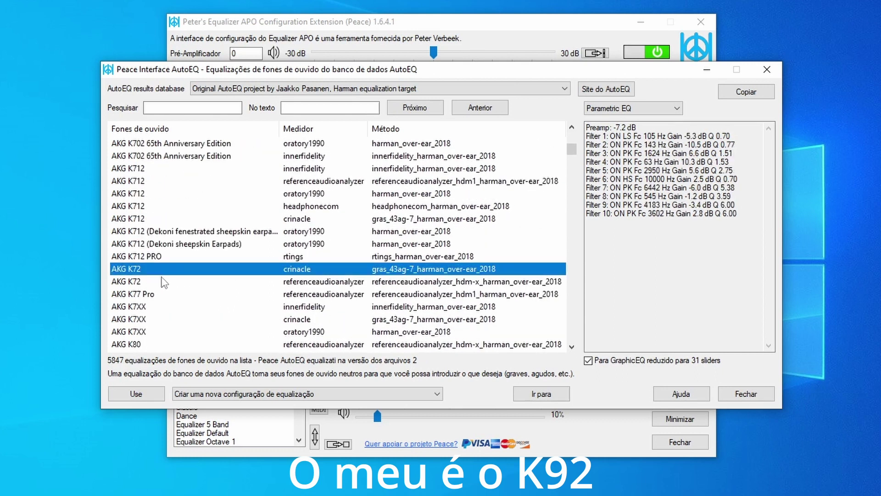
pyautogui.click(295, 285)
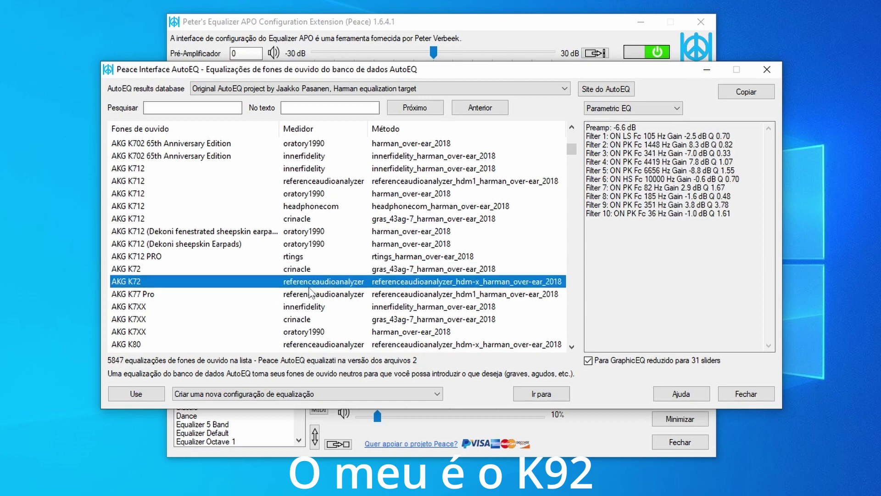
# Step: Apply the crinacle equalization of the AKG K72, adding it to the current equalization and replacing the first speaker
pyautogui.click(301, 273)
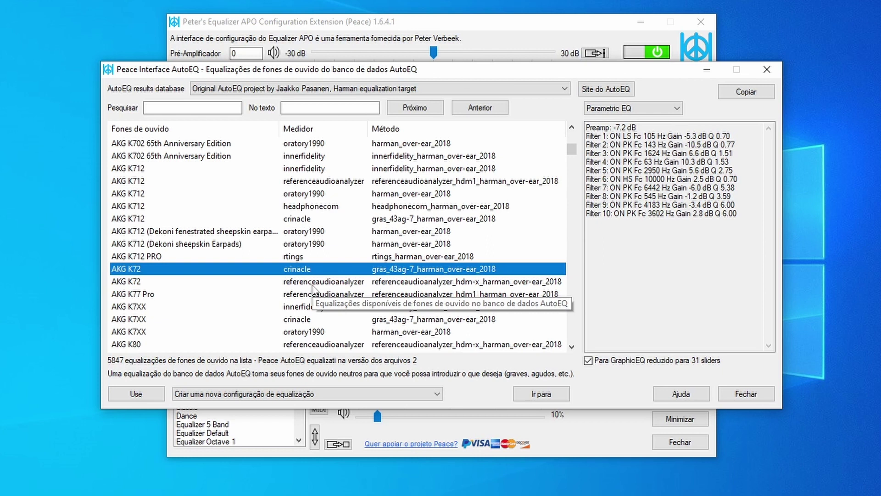
pyautogui.click(136, 393)
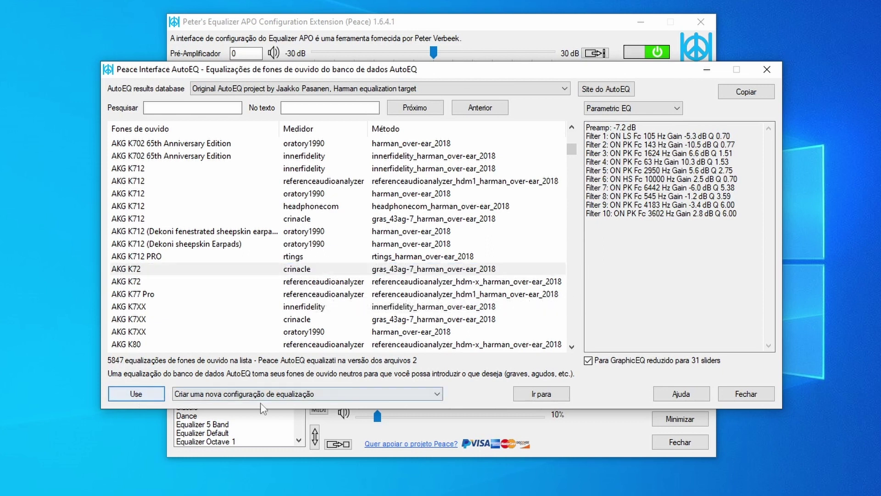
pyautogui.click(275, 395)
pyautogui.click(324, 416)
pyautogui.click(155, 394)
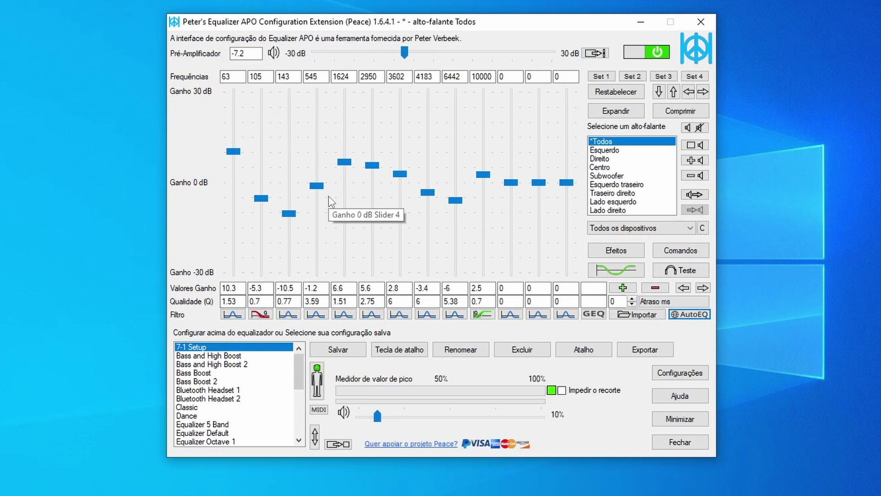
# Step: Reopen the AutoEQ headphone database and examine the referenceaudioanalyzer equalization of the AKG K72
pyautogui.click(690, 314)
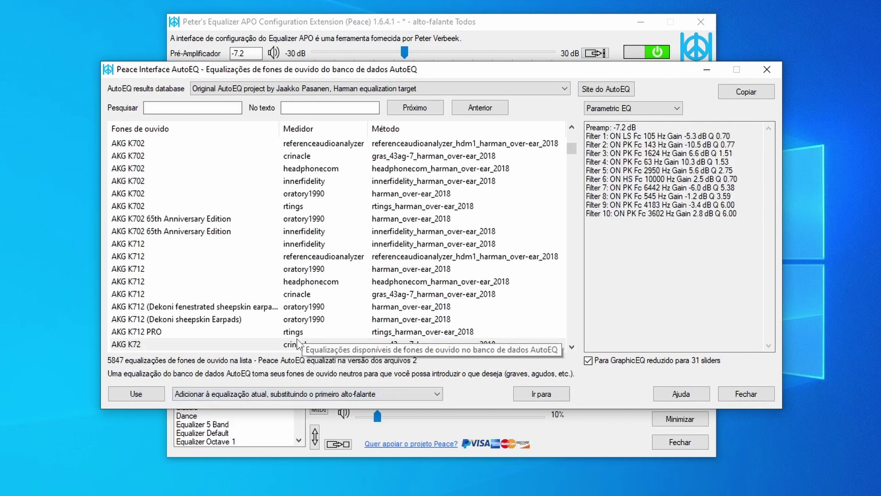
pyautogui.scroll(-1, 285, 342)
pyautogui.click(274, 321)
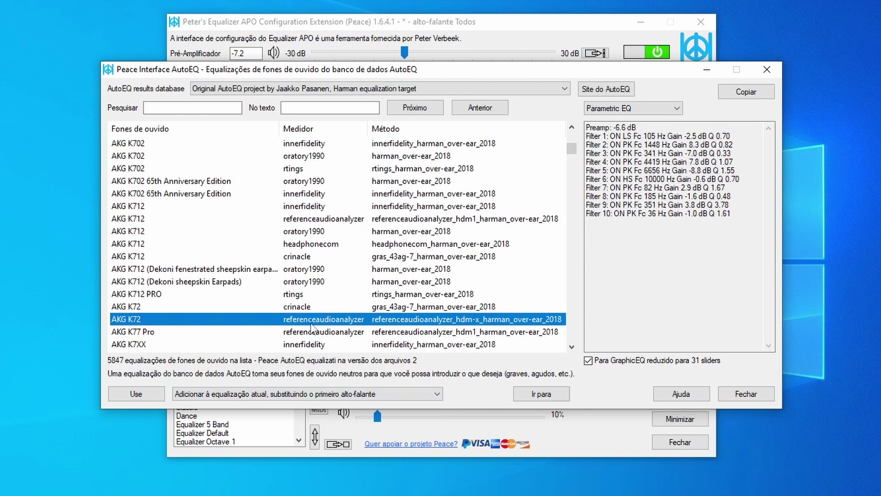
pyautogui.scroll(-5, 311, 285)
pyautogui.scroll(2, 299, 252)
# Step: Search the headphone list for "anker" with text "q30" and compare the Soundcore Life Q30 equalizations, including ANC off and ANC on
pyautogui.click(193, 106)
pyautogui.write('a')
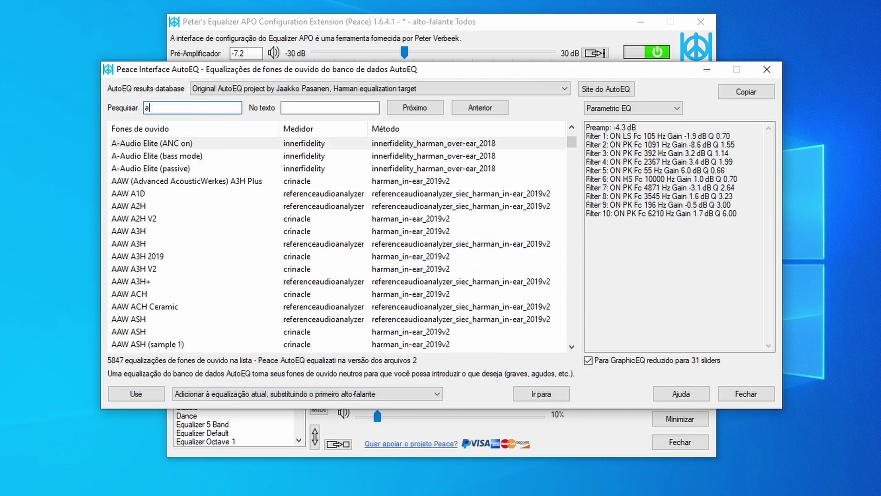
pyautogui.write('nker')
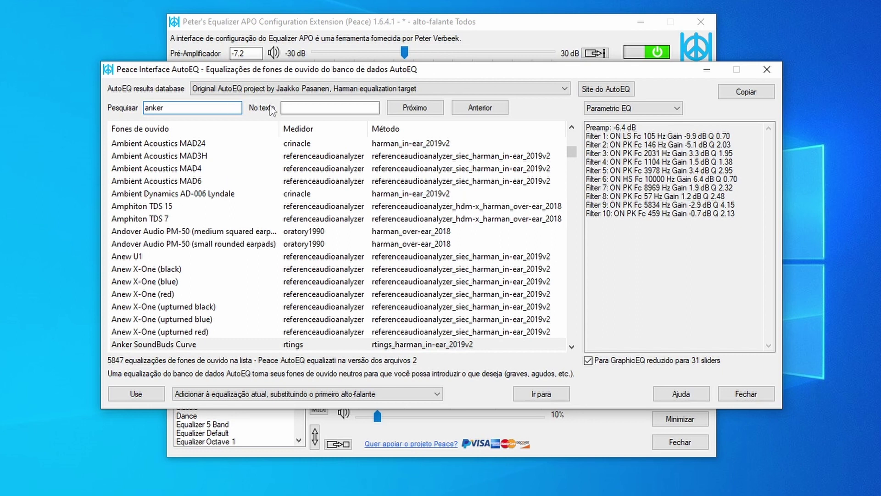
pyautogui.click(287, 108)
pyautogui.write('q30')
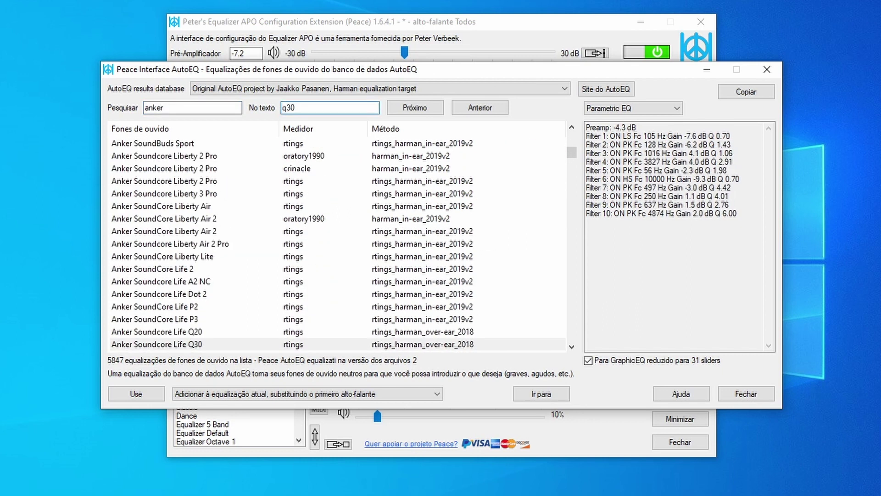
pyautogui.scroll(-2, 234, 321)
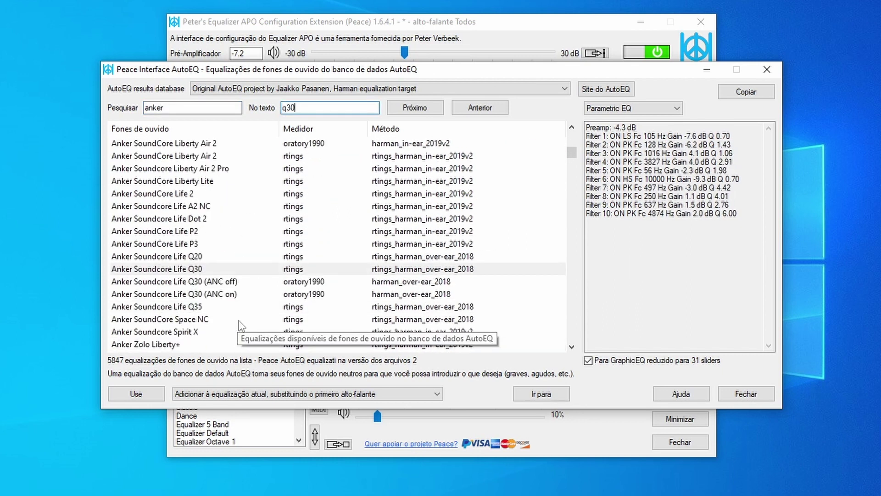
pyautogui.click(194, 271)
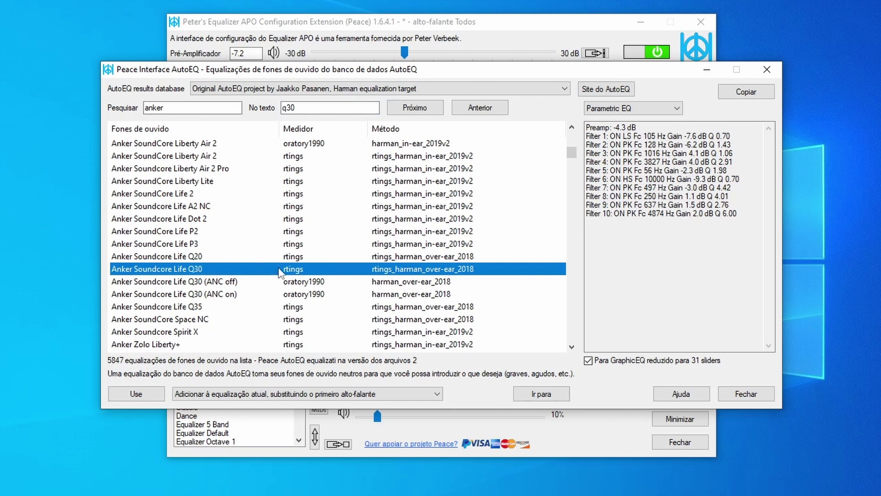
pyautogui.click(195, 282)
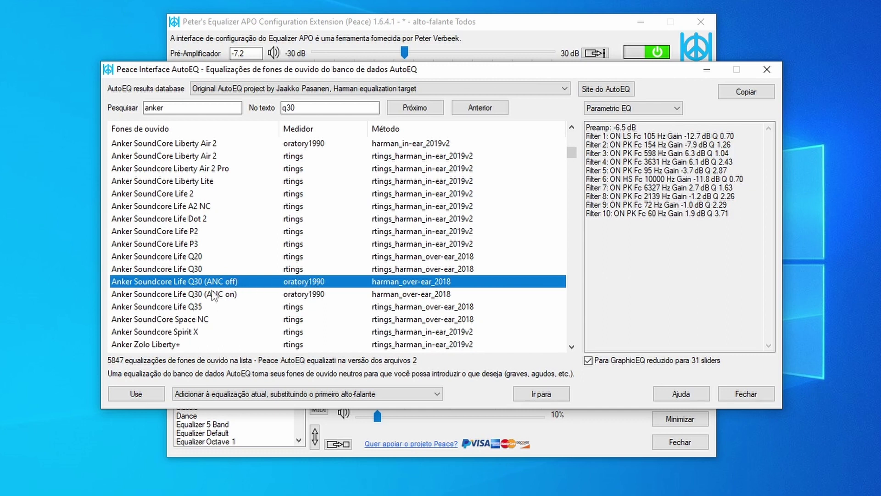
pyautogui.click(192, 295)
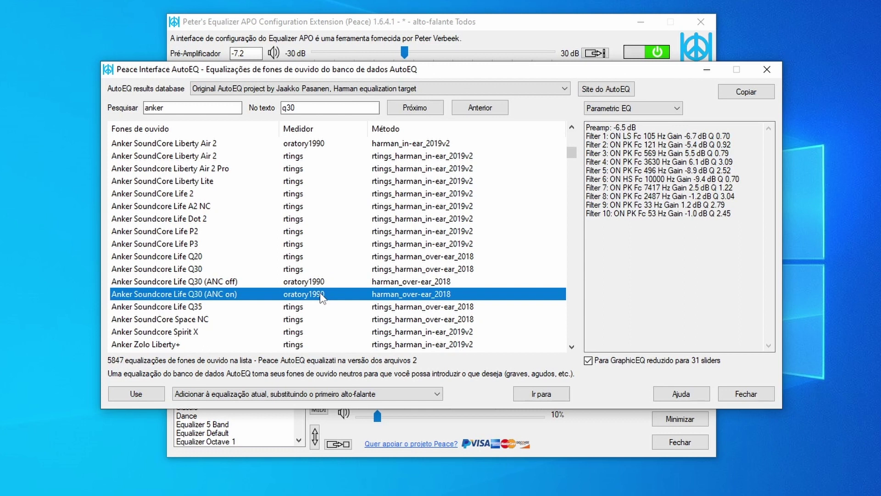
# Step: Examine the rtings equalization of the ASTRO Gaming A40 and close the AutoEQ database without applying it
pyautogui.scroll(-10, 323, 298)
pyautogui.click(327, 282)
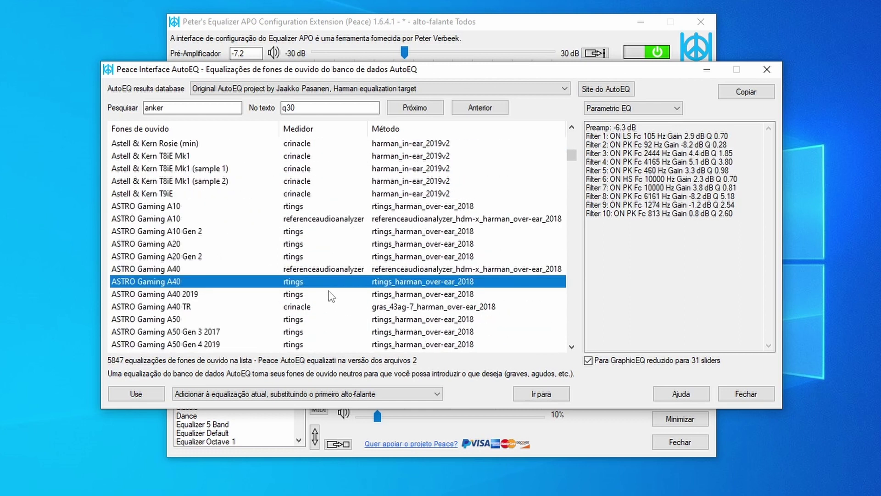
pyautogui.moveTo(624, 70); pyautogui.dragTo(601, 144)
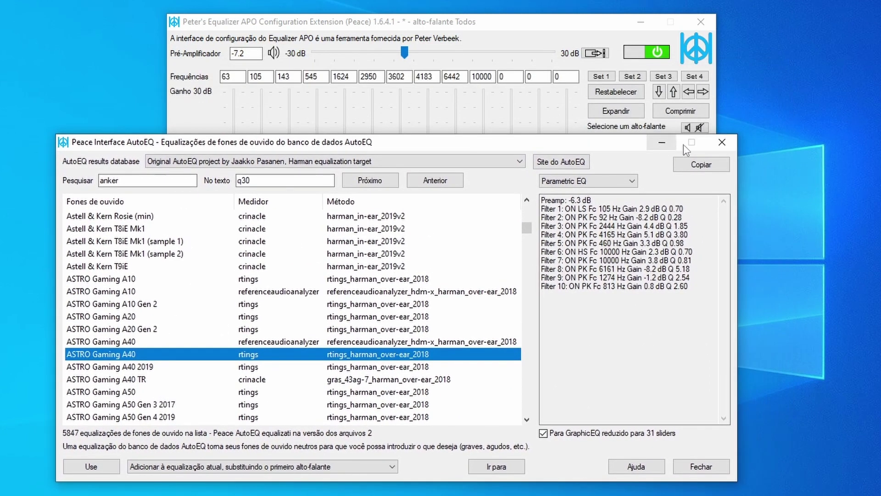
pyautogui.click(718, 144)
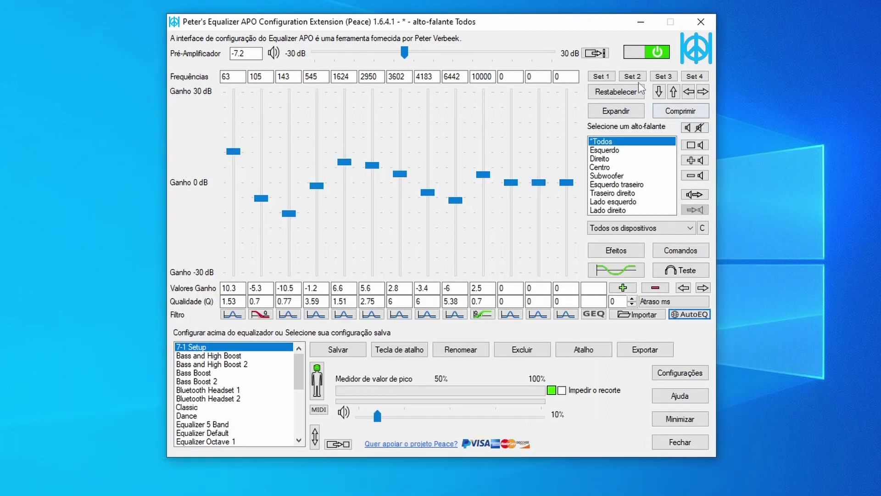
# Step: Reset all band gains to 0 dB and raise the 63 Hz band to 12 dB, 105 Hz to 8.5 dB and 143 Hz to 6 dB
pyautogui.click(636, 53)
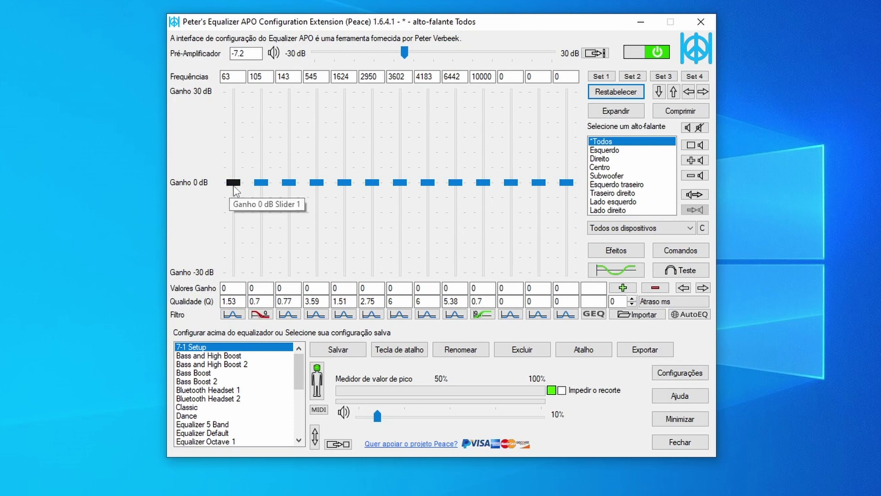
pyautogui.moveTo(234, 188); pyautogui.dragTo(233, 150)
pyautogui.moveTo(260, 185); pyautogui.dragTo(289, 164)
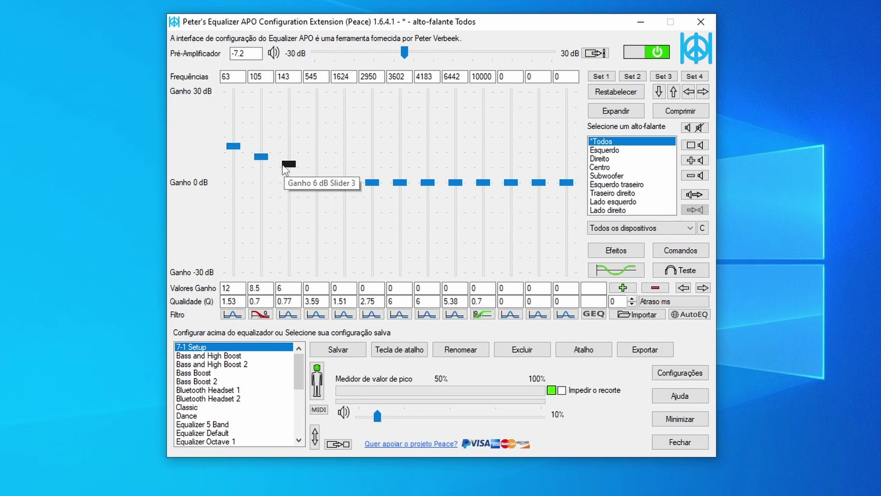
# Step: Raise the gains of the last three equalizer bands to 7.5, 12.5 and 10 dB
pyautogui.moveTo(566, 182); pyautogui.dragTo(566, 152)
pyautogui.moveTo(538, 183); pyautogui.dragTo(538, 145)
pyautogui.moveTo(511, 183); pyautogui.dragTo(511, 159)
# Step: Raise the 2950 Hz band to 9.5 dB, 3602 Hz to 6.5 dB, 4183 Hz to 8 dB and 6442 Hz to 5 dB
pyautogui.moveTo(372, 182); pyautogui.dragTo(372, 153)
pyautogui.moveTo(399, 183); pyautogui.dragTo(400, 163)
pyautogui.click(431, 192)
pyautogui.moveTo(431, 188); pyautogui.dragTo(455, 167)
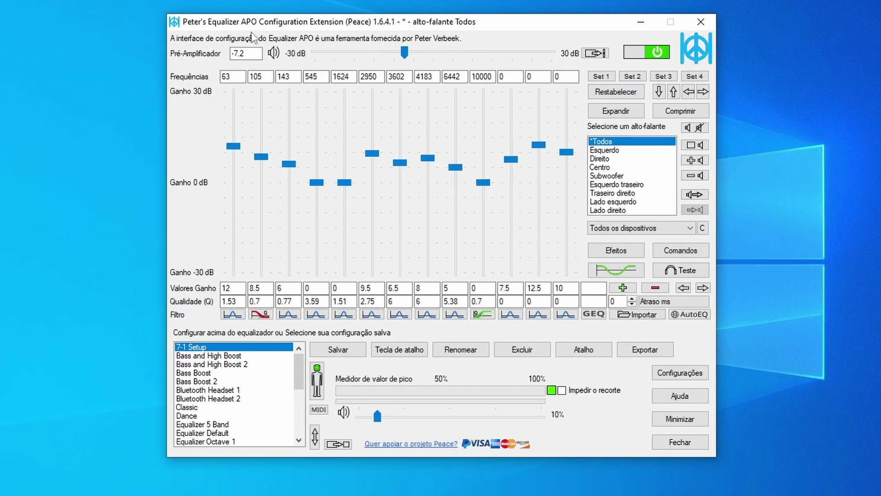